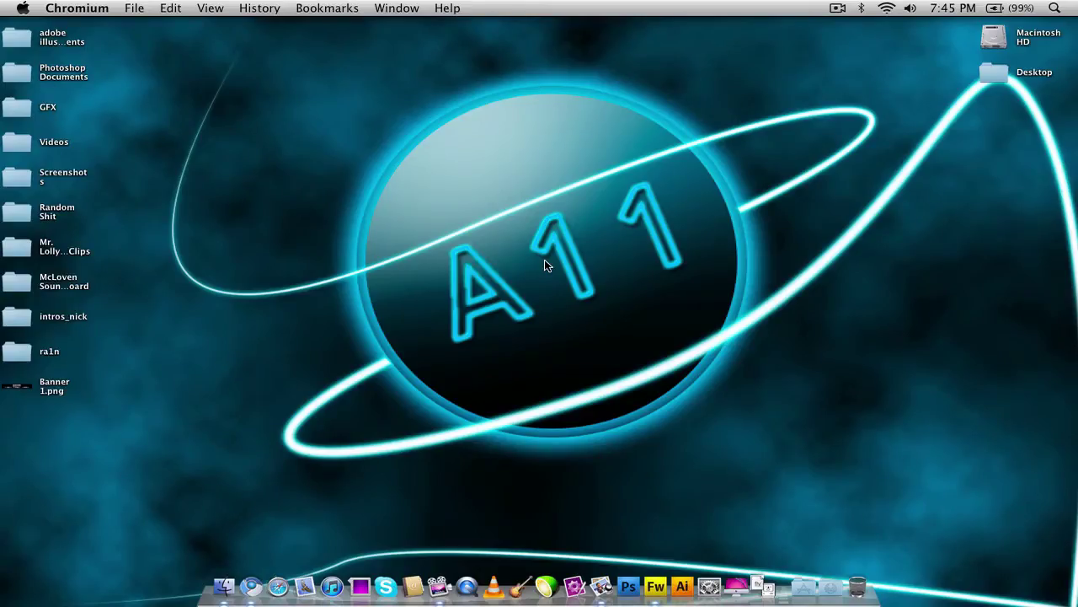
Switch from Chromium to the Finder desktop with a click on empty desktop space
click(544, 266)
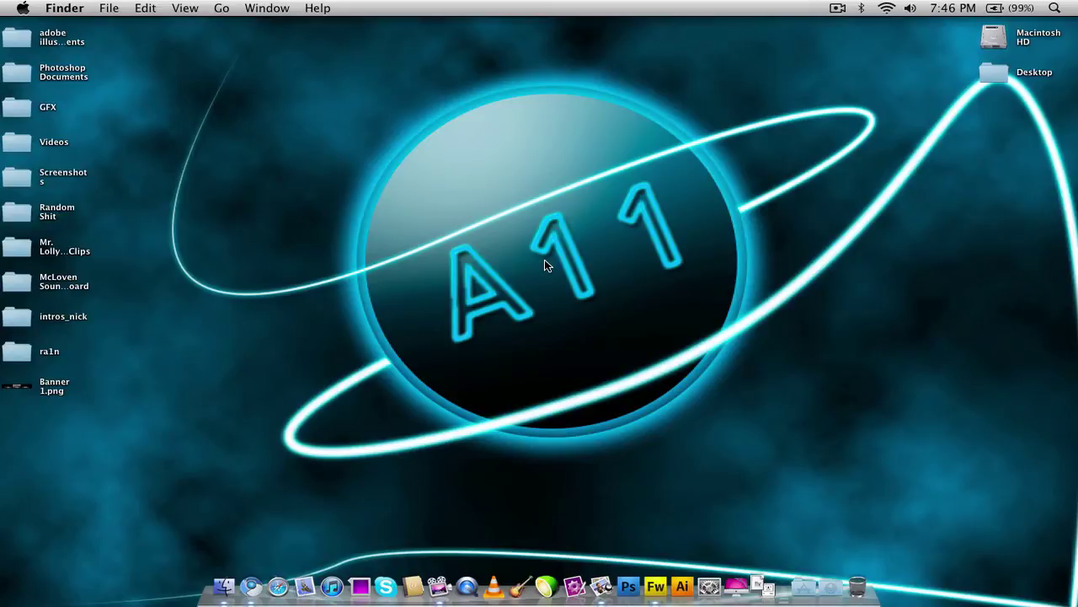
double_click(13, 389)
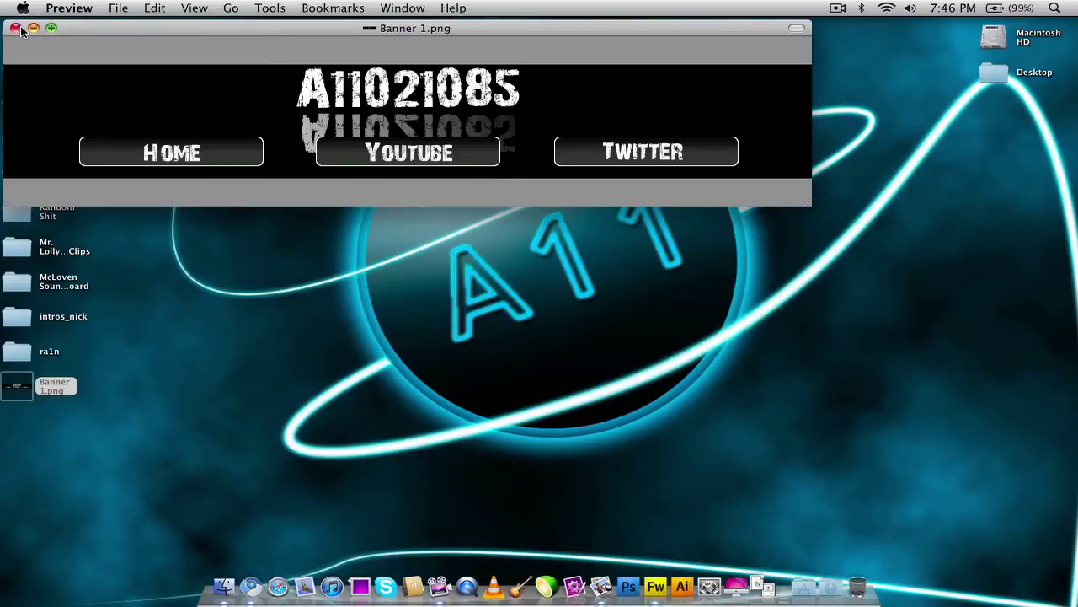
click(15, 28)
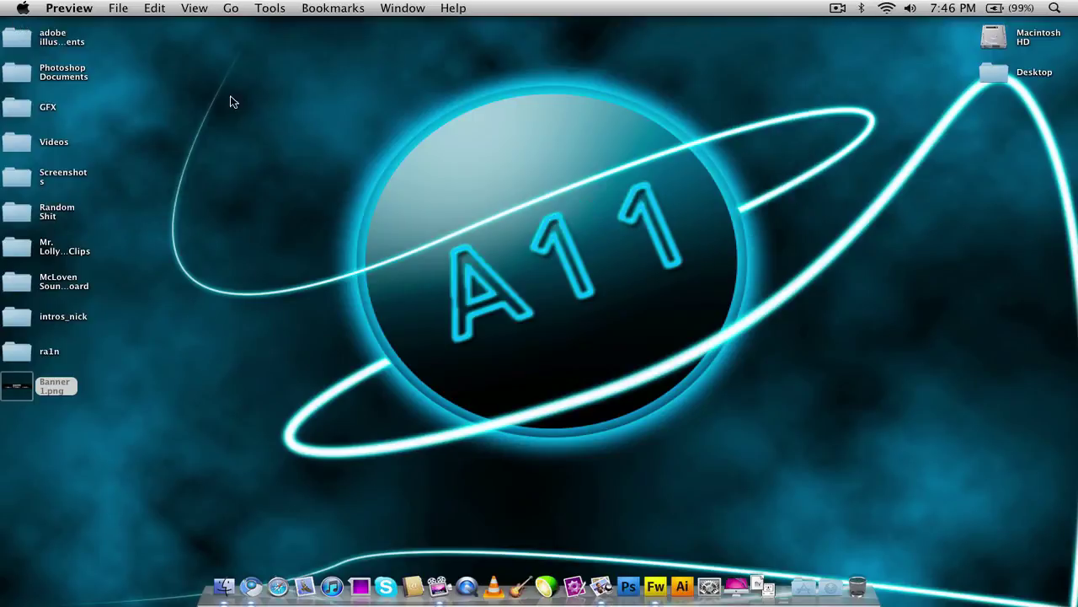
click(287, 121)
Bring the Facebook chat window forward with Exposé and send the message 'hey'
key(F9)
click(381, 477)
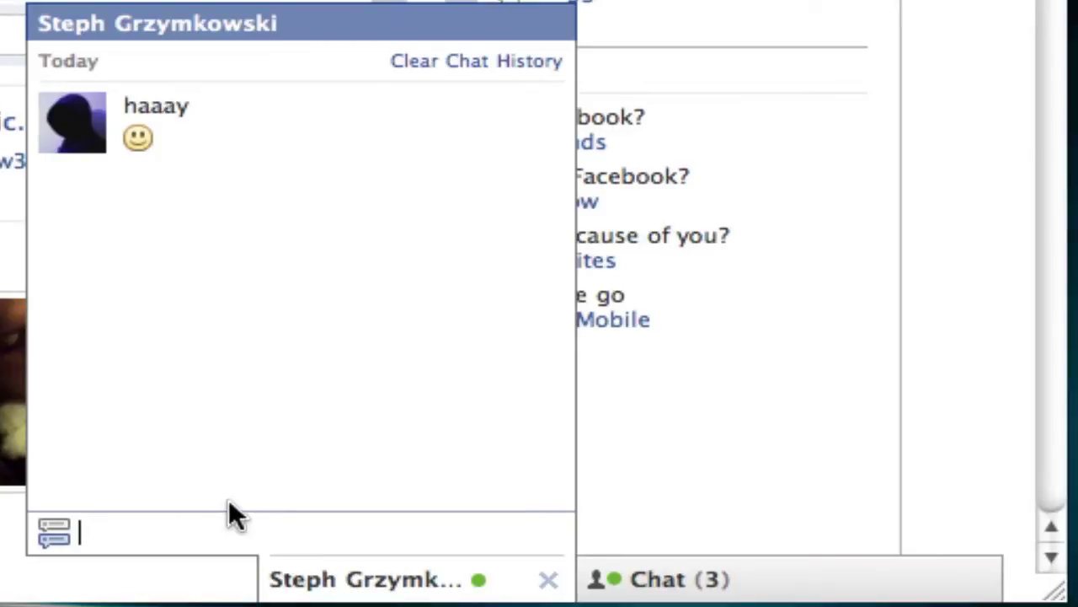
text(hey)
key(Return)
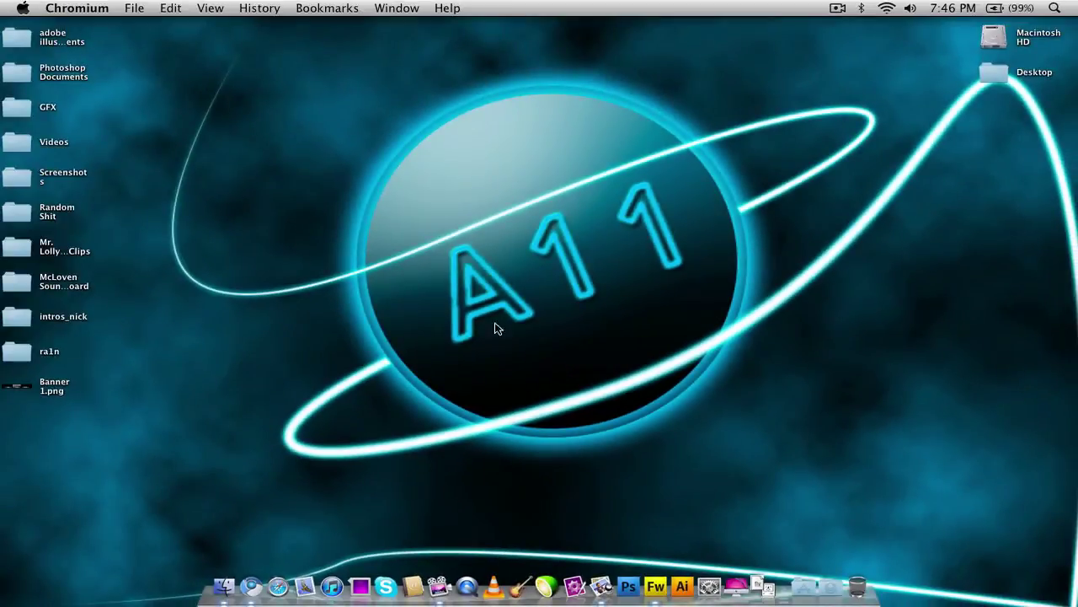
Launch Fireworks CS4 from the Dock and open the recent file Banner 1.png
click(655, 586)
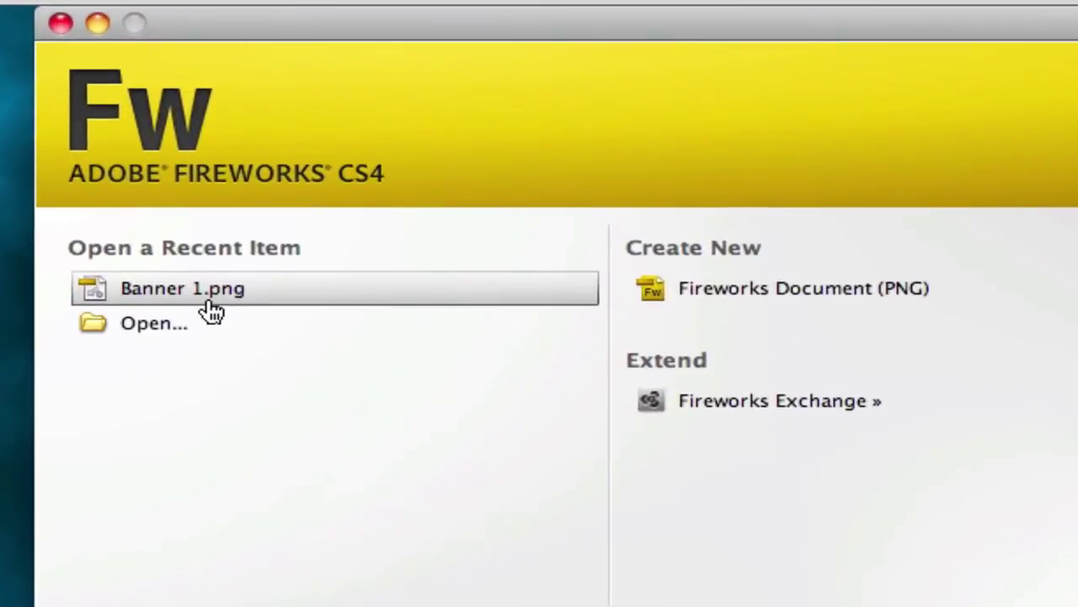
click(193, 185)
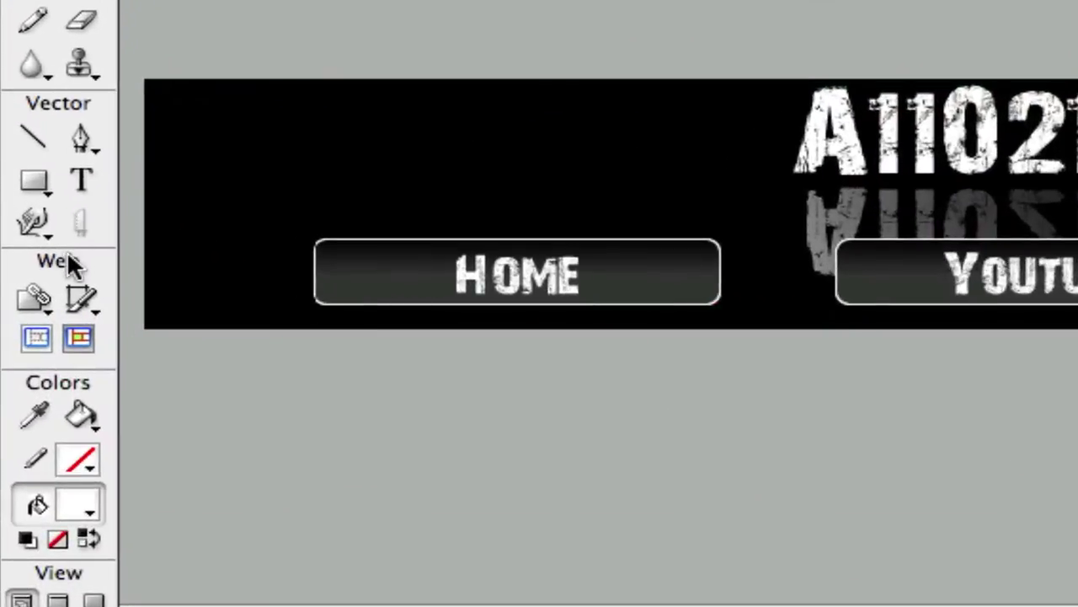
Draw rectangular hotspots over the Home, YouTube and Twitter buttons with the Hotspot tool
click(36, 297)
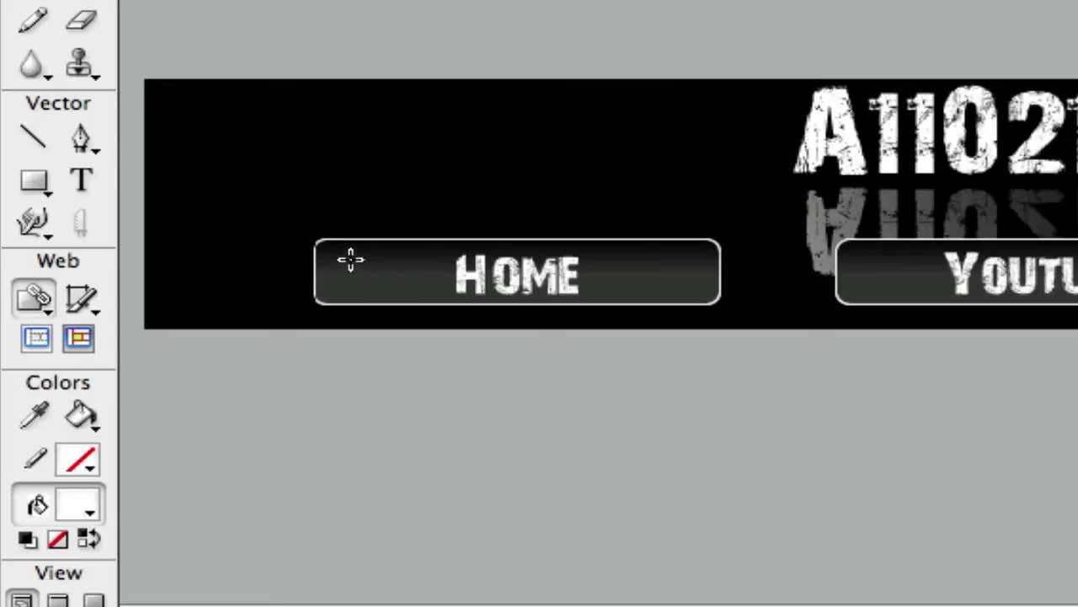
drag(314, 239, 715, 308)
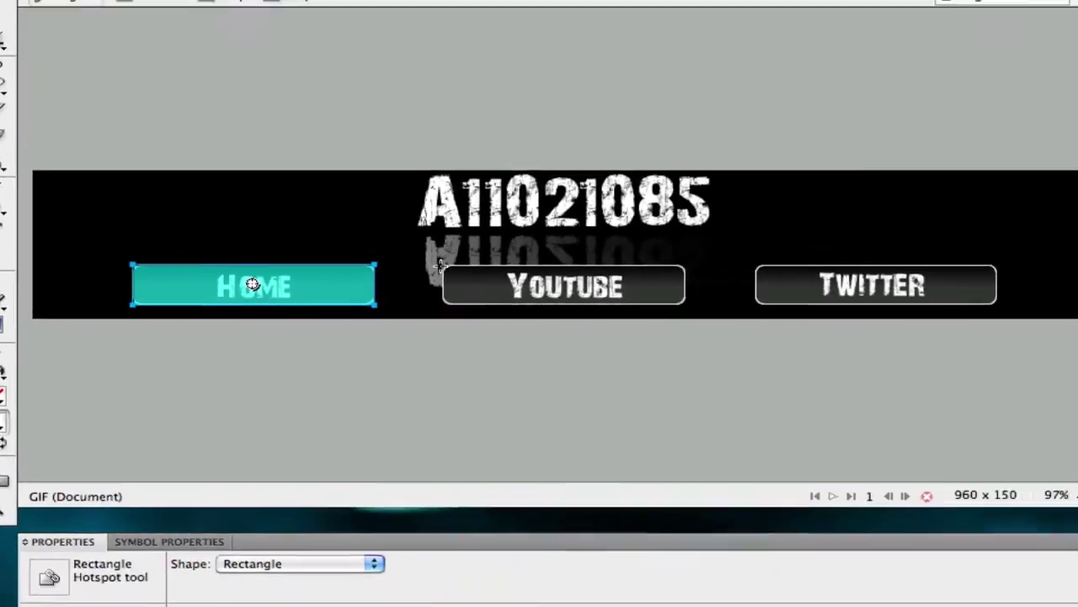
drag(441, 266, 662, 304)
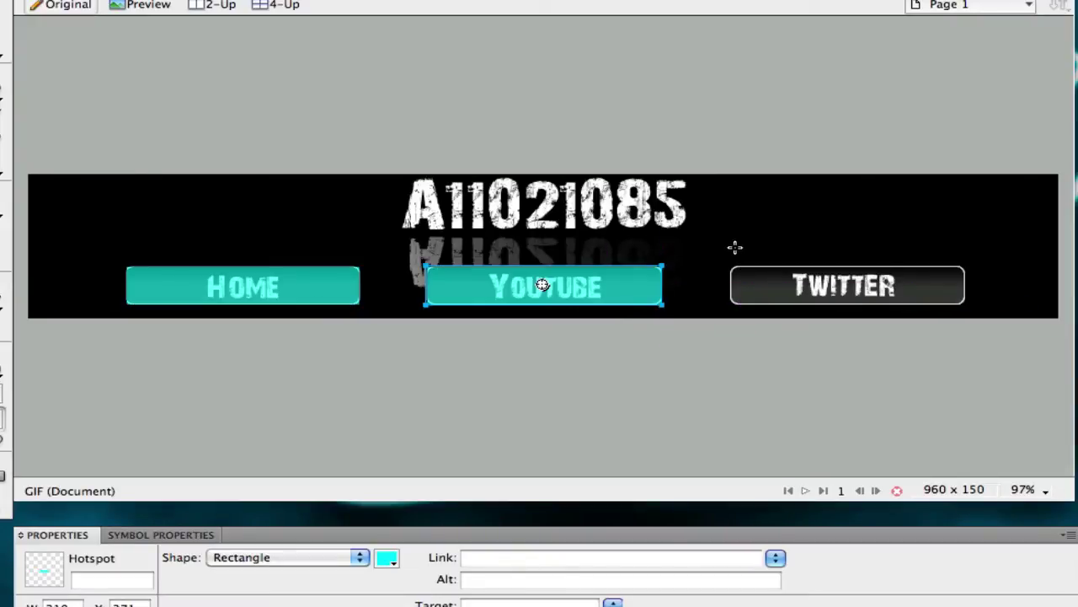
drag(729, 266, 964, 306)
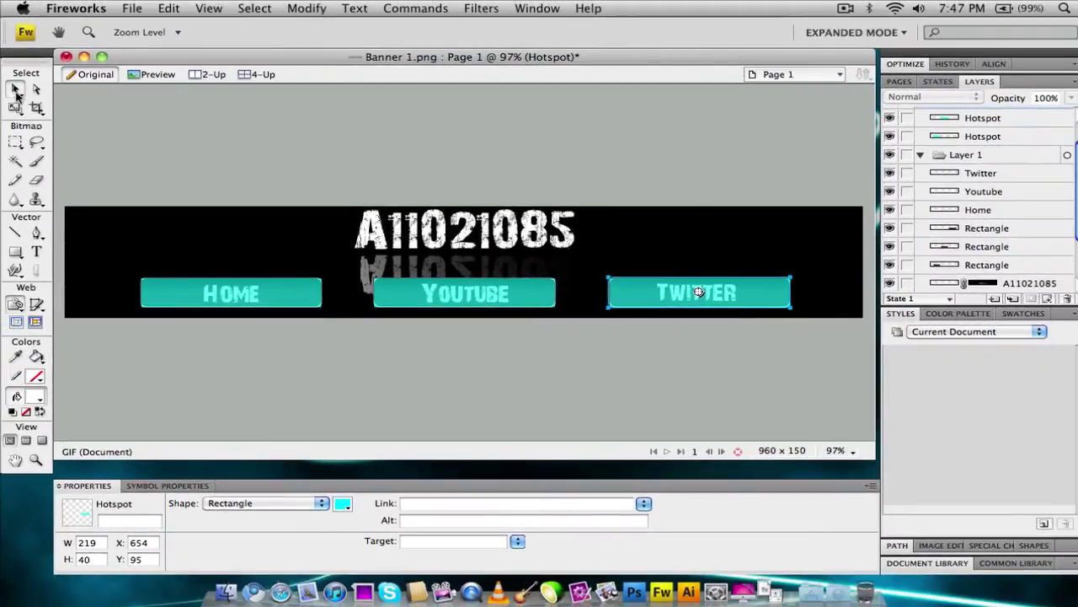
Set the Home hotspot's Link to the personal website address
click(211, 288)
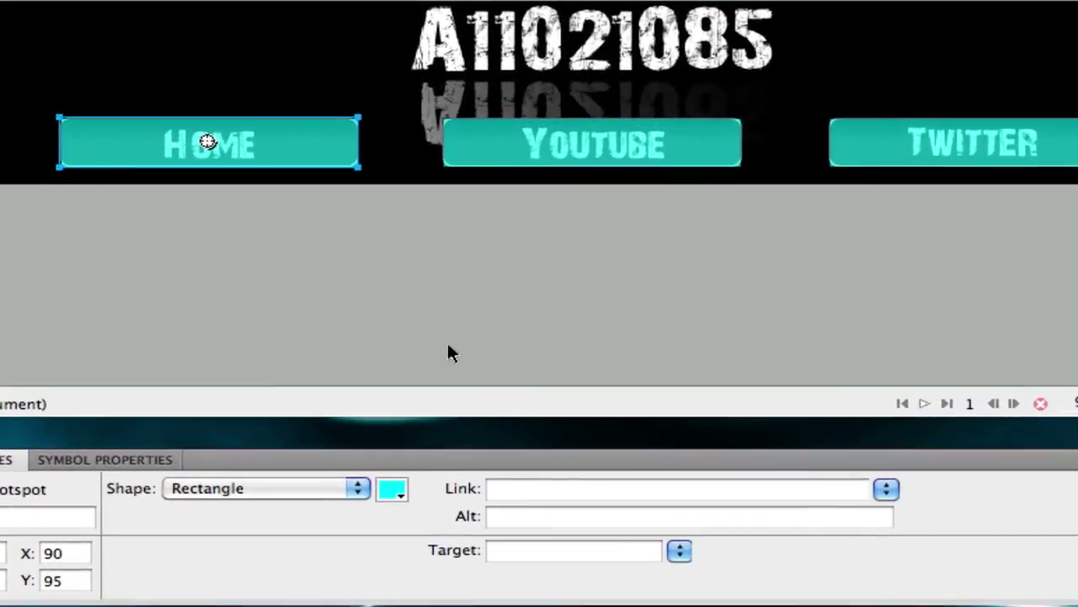
click(534, 486)
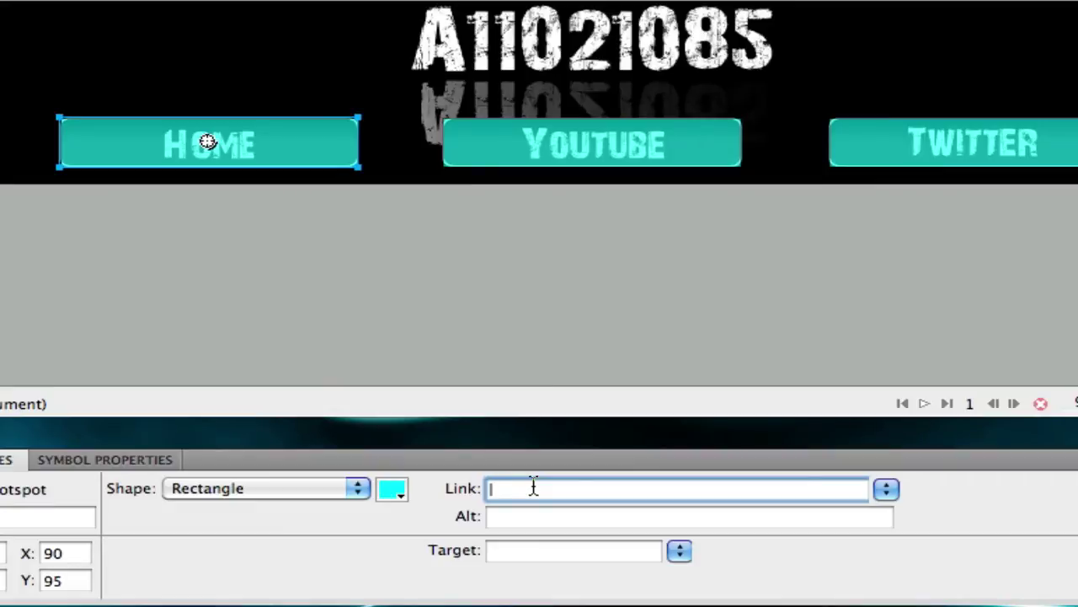
text(http://a11021085.net46.net)
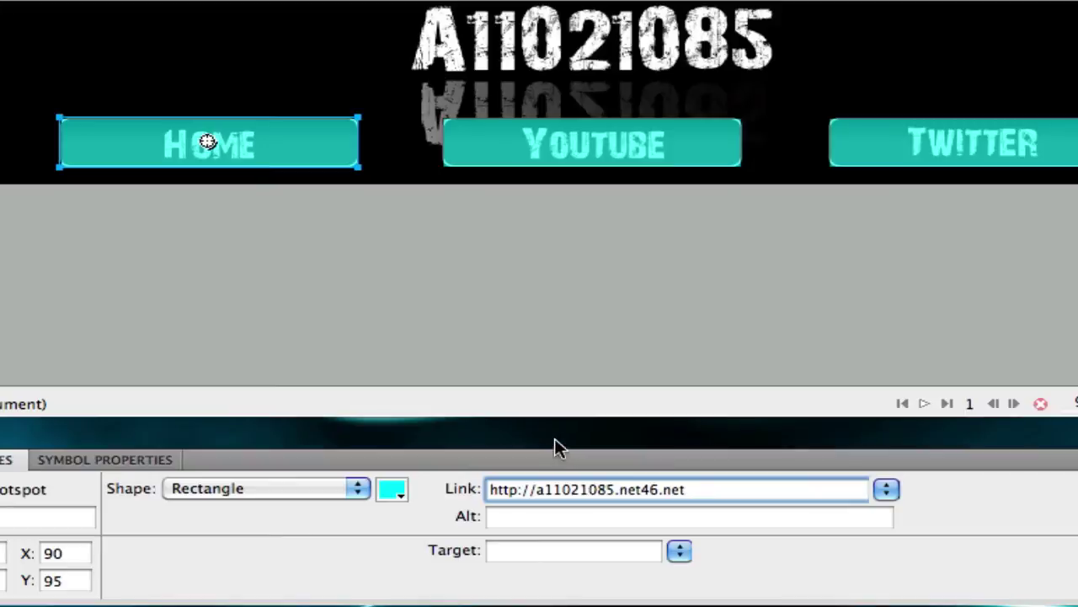
click(564, 258)
Set the YouTube hotspot's Link to the YouTube channel URL
click(571, 137)
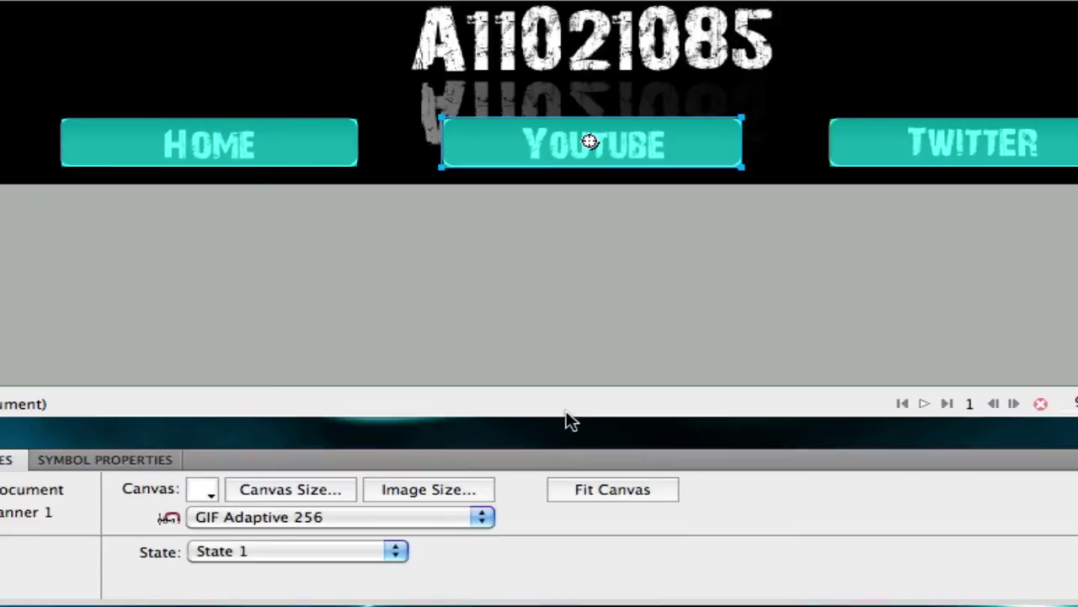
click(589, 142)
click(542, 194)
click(541, 156)
click(555, 493)
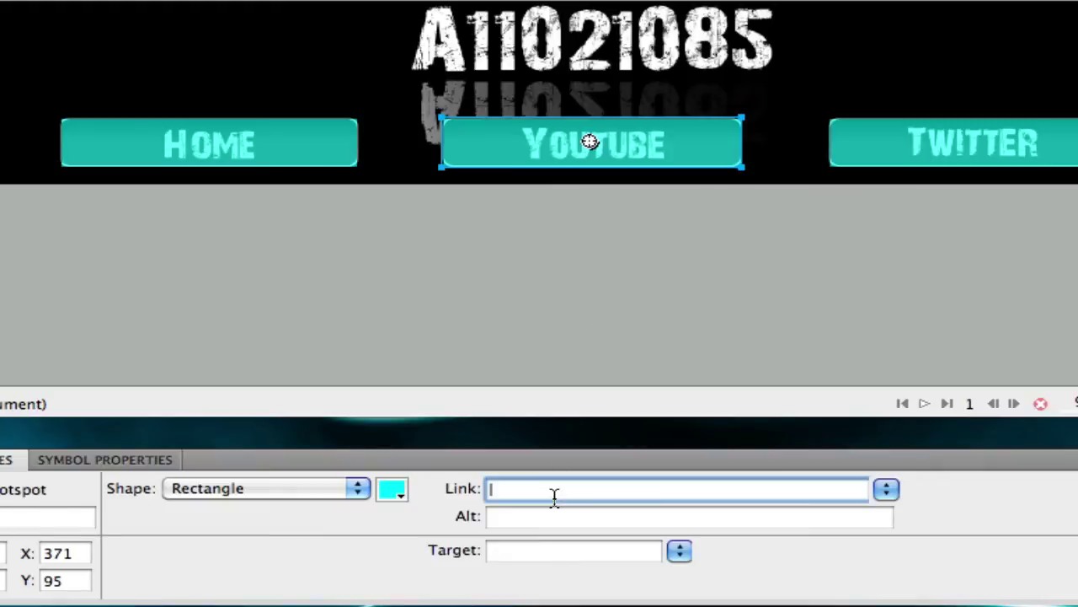
text(http://youtube.com/a11021085)
Set the Twitter hotspot's Link to the twitter.com profile URL and confirm it
click(805, 268)
click(883, 171)
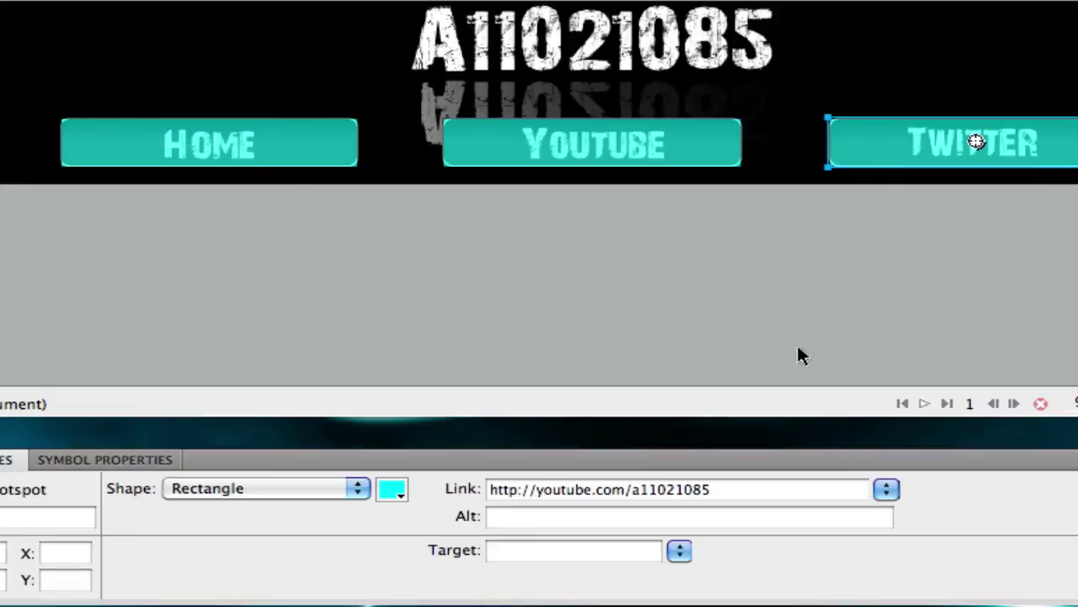
click(885, 124)
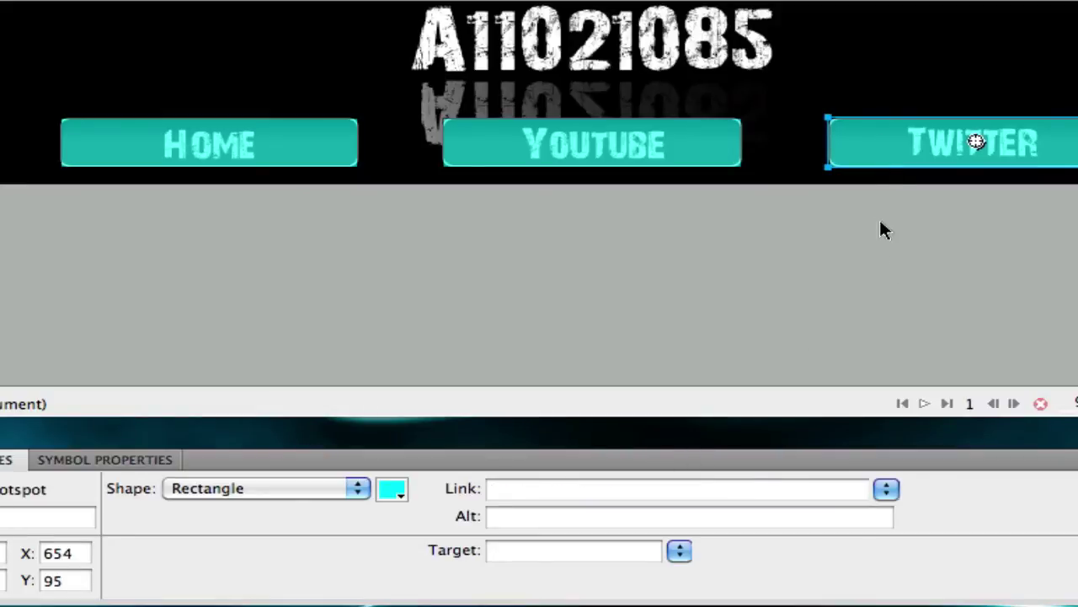
click(578, 489)
text(twitter.com)
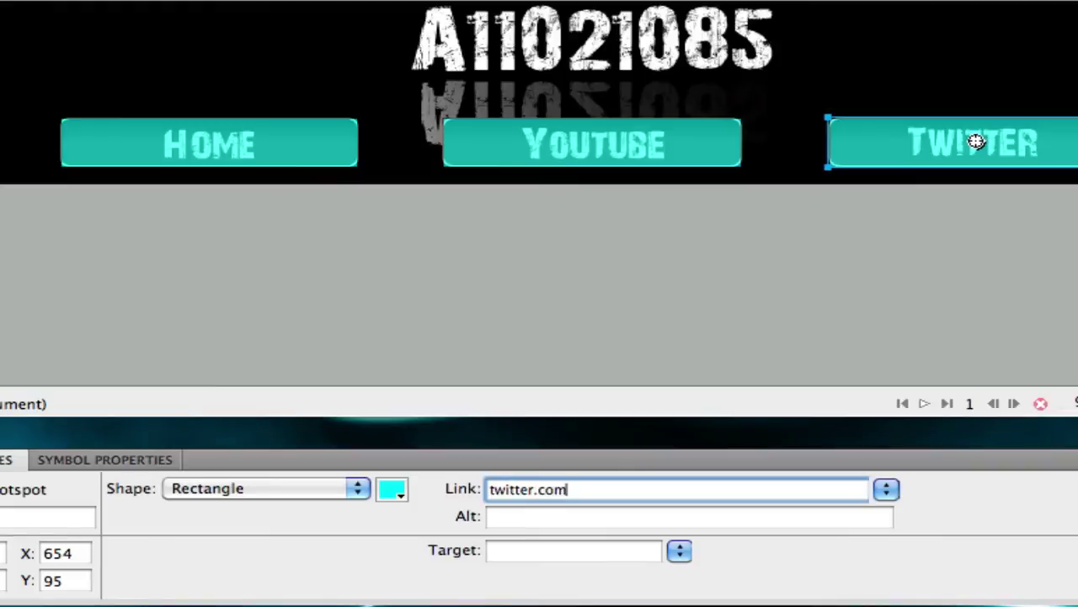
key(BackSpace)
key(BackSpace)
key(BackSpace)
key(BackSpace)
key(BackSpace)
key(BackSpace)
key(BackSpace)
key(BackSpace)
key(BackSpace)
key(BackSpace)
key(BackSpace)
text(http)
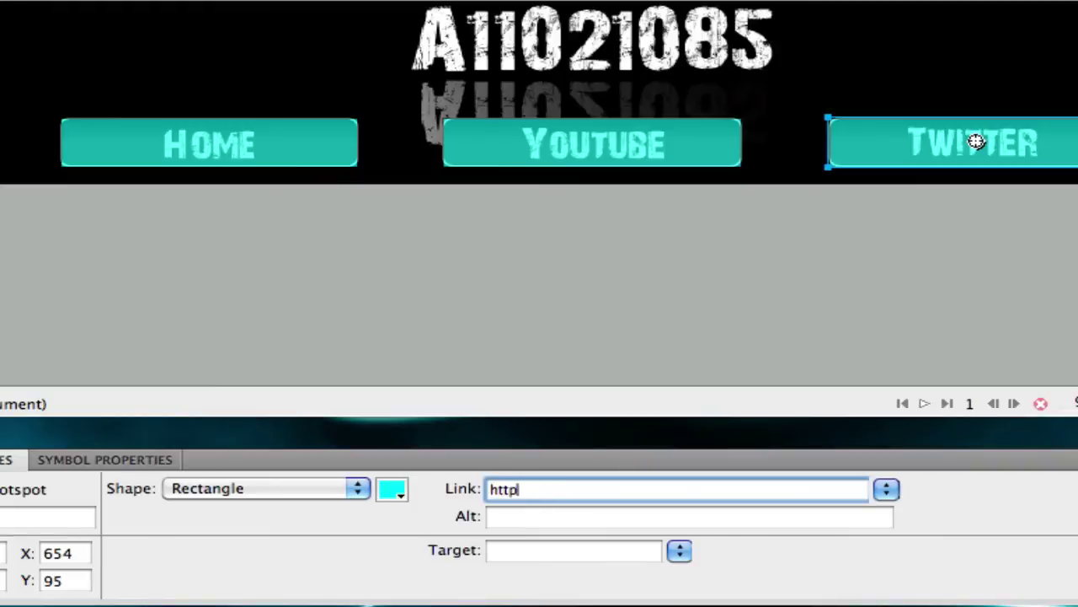
text(://twitter.com/)
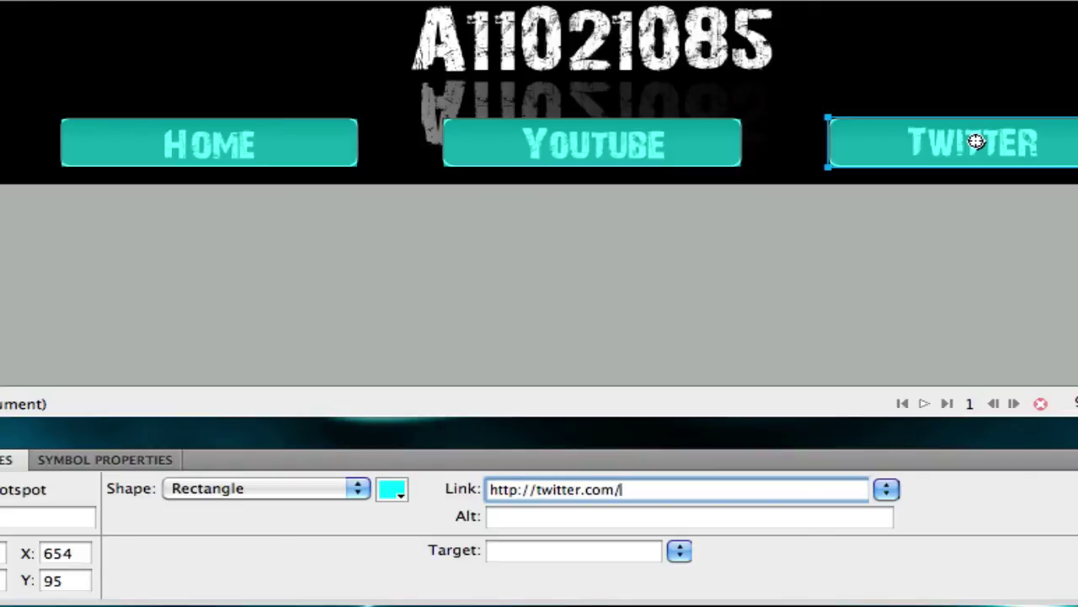
text(nickw324)
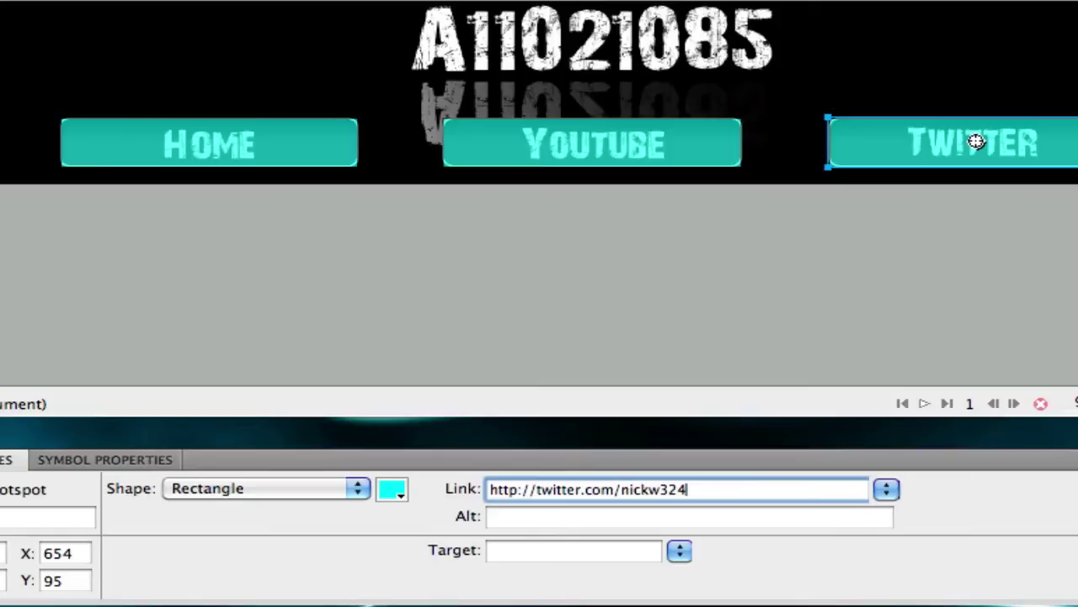
key(Return)
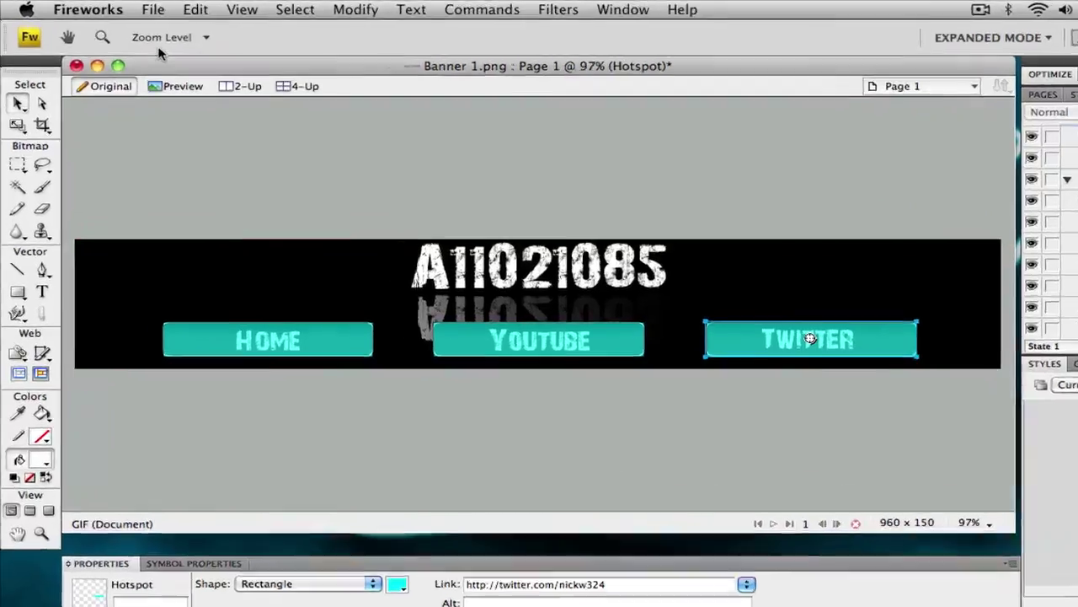
Export the banner as HTML and Images (Banner 1.htm) to the Desktop
click(131, 8)
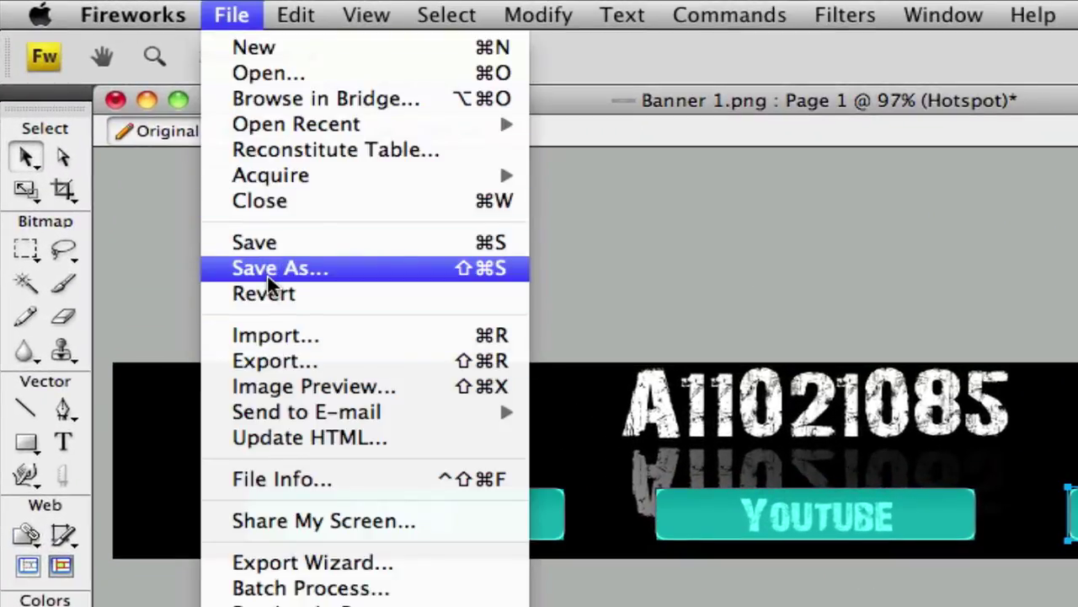
click(274, 361)
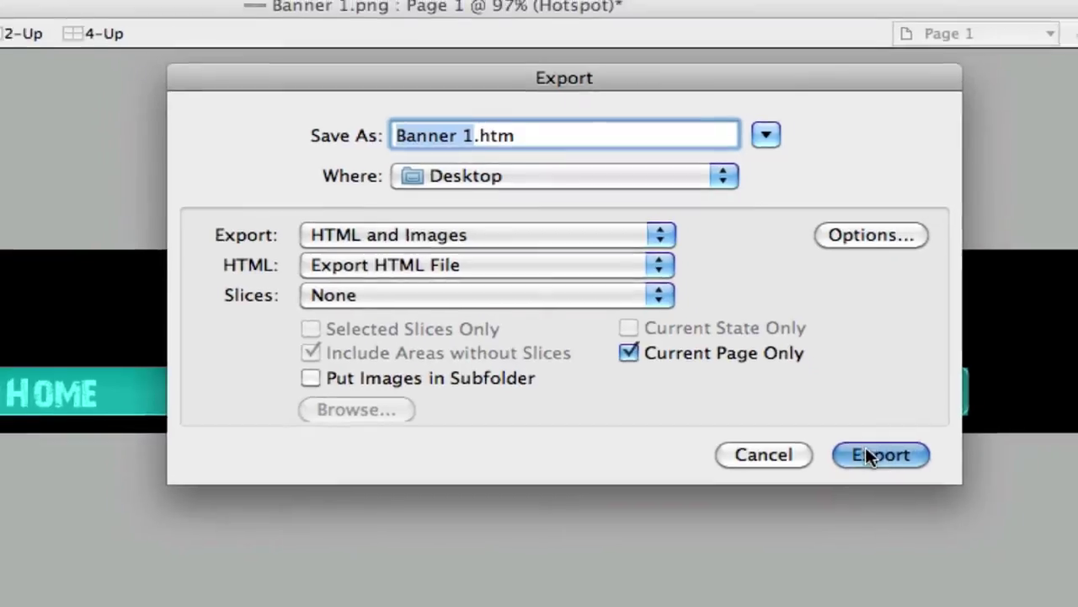
click(908, 477)
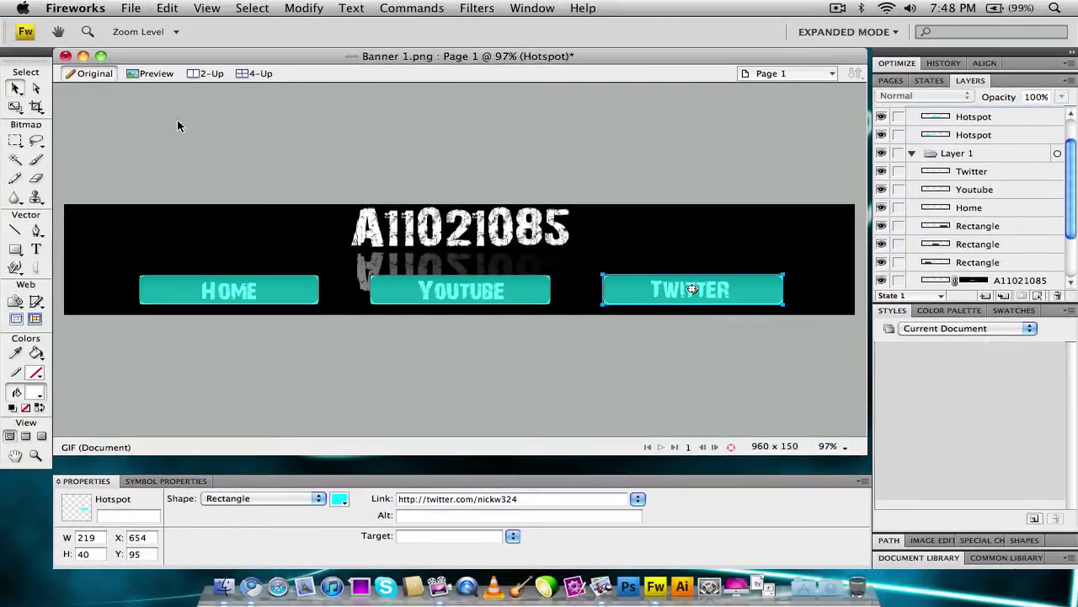
Close Banner 1.png without saving and return to the desktop
click(66, 56)
click(481, 220)
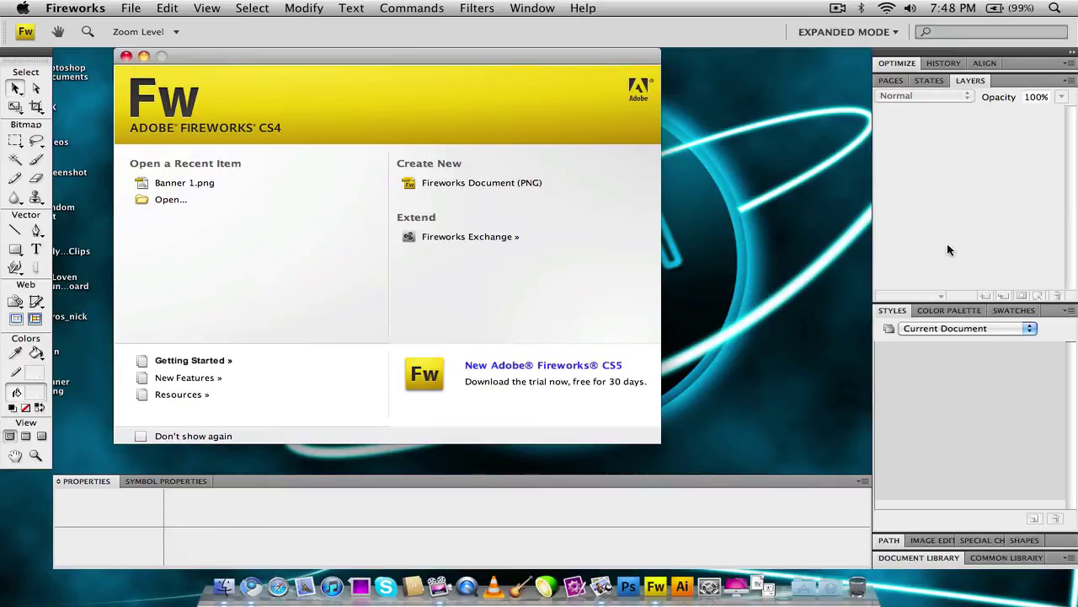
click(753, 229)
click(142, 56)
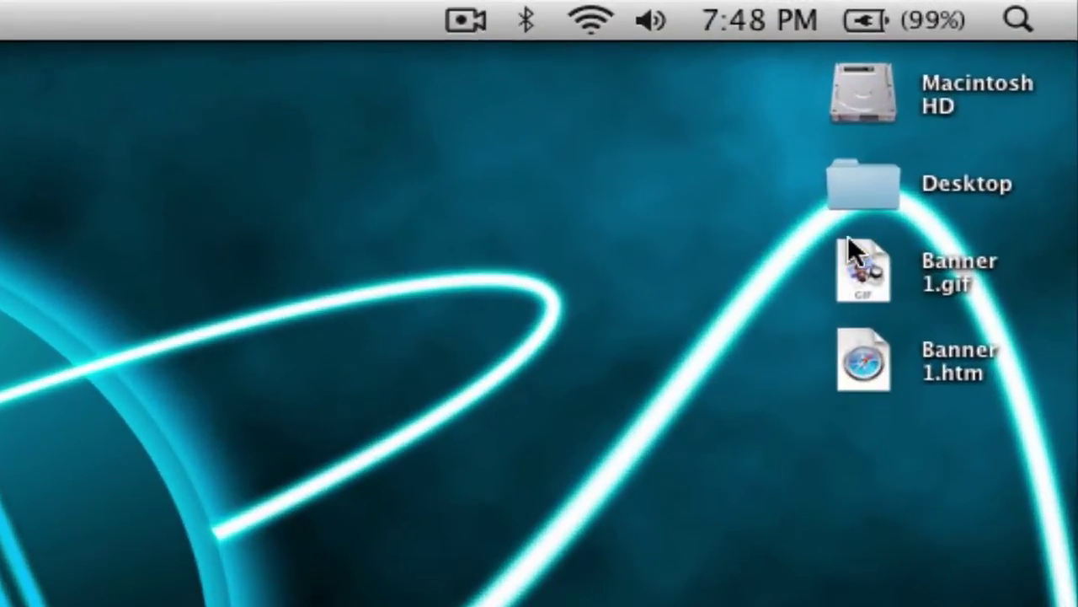
click(991, 108)
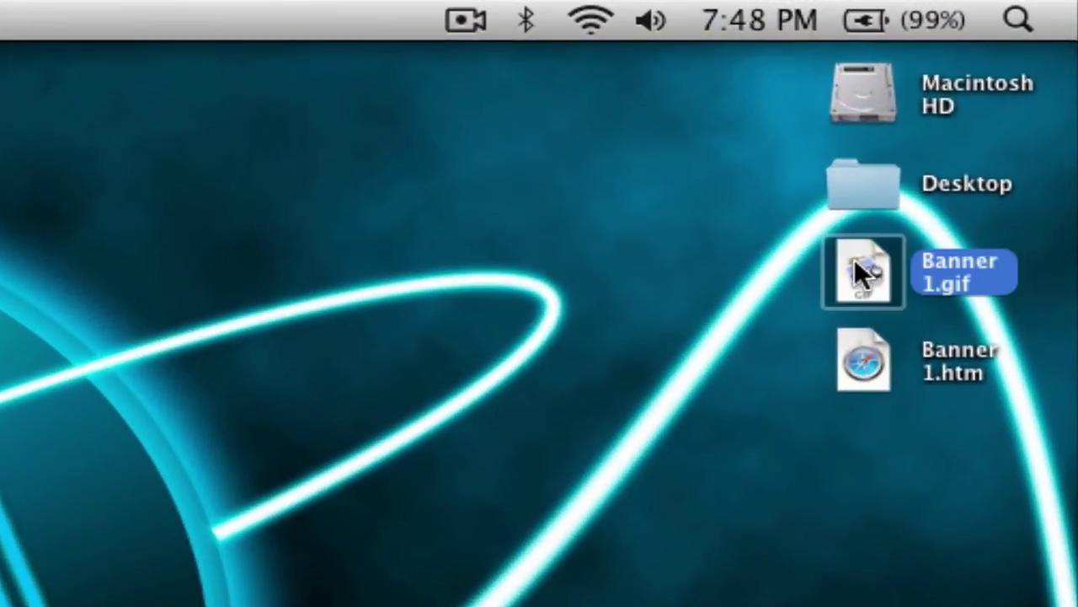
click(859, 356)
click(693, 371)
click(859, 357)
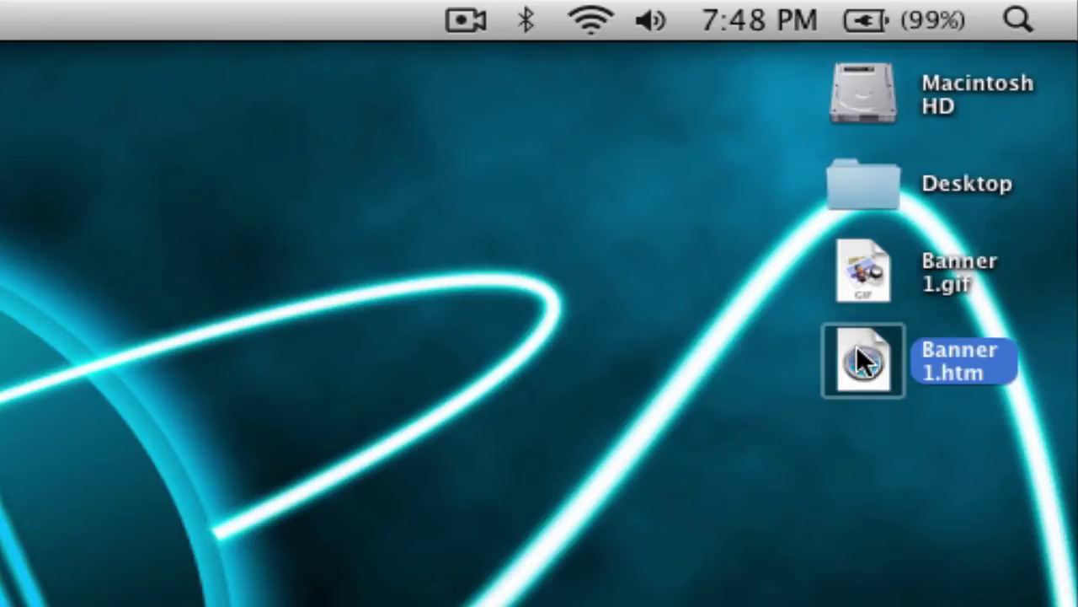
click(800, 365)
click(852, 262)
click(851, 371)
click(851, 442)
Open Banner 1.htm in Chromium and check that the HOME, YOUTUBE and TWITTER links open correctly
double_click(855, 349)
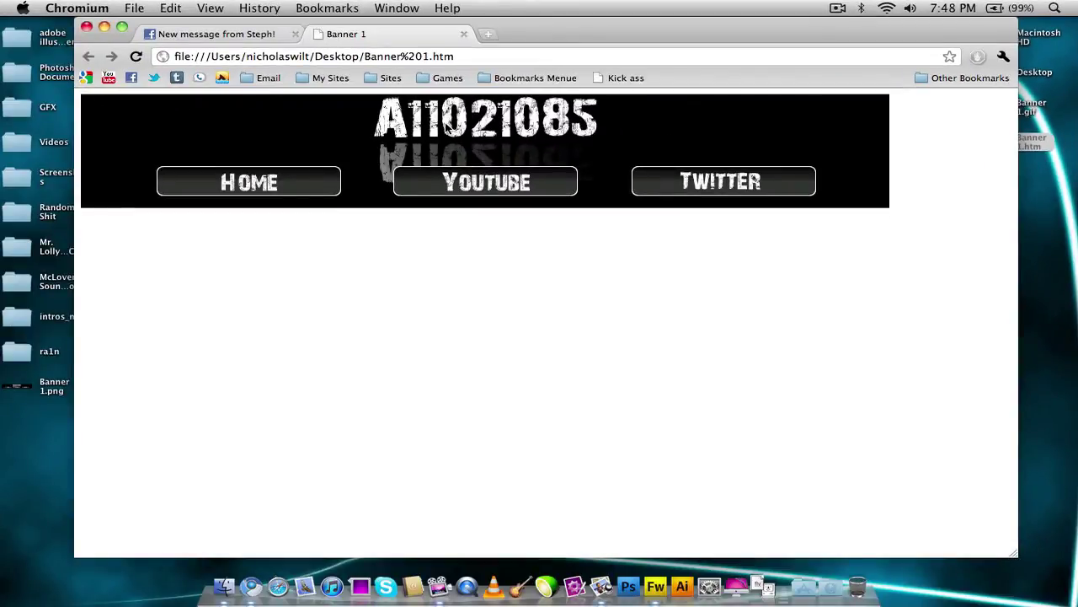
click(291, 181)
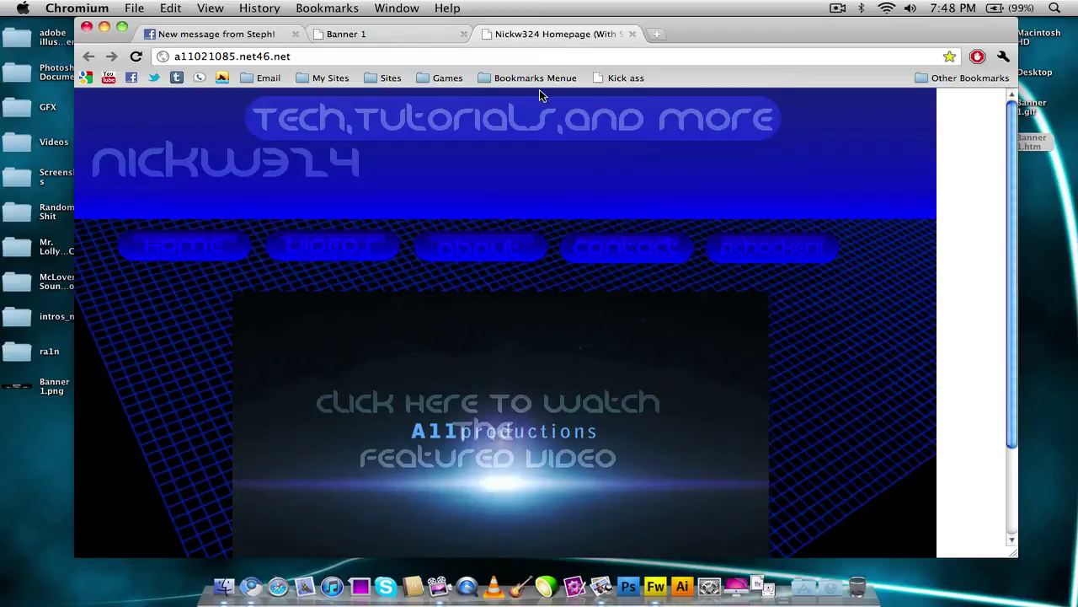
key(ctrl+shift+Tab)
click(559, 33)
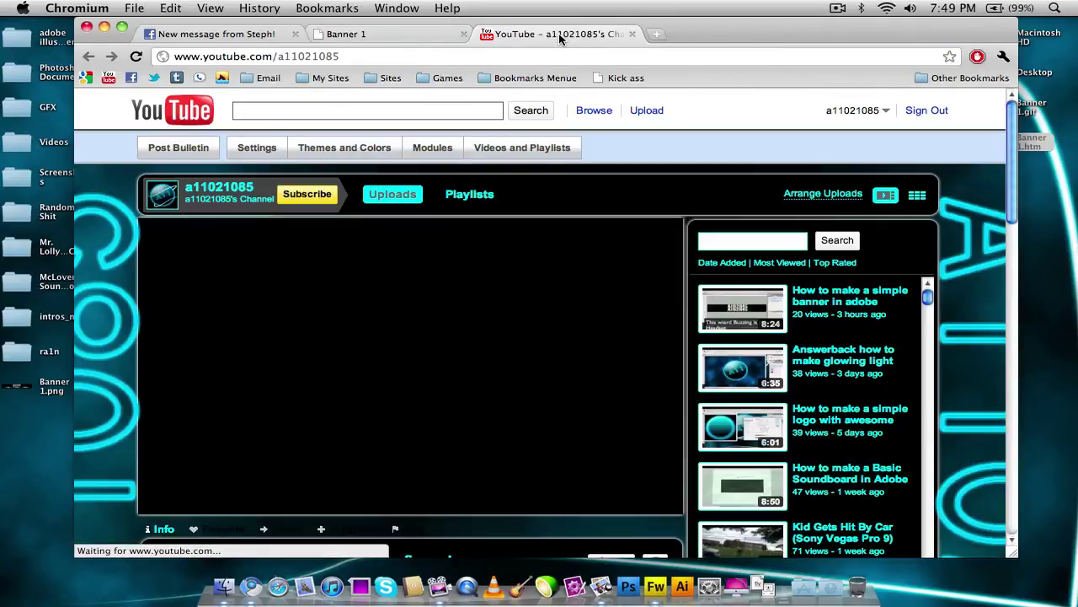
key(super+w)
click(658, 171)
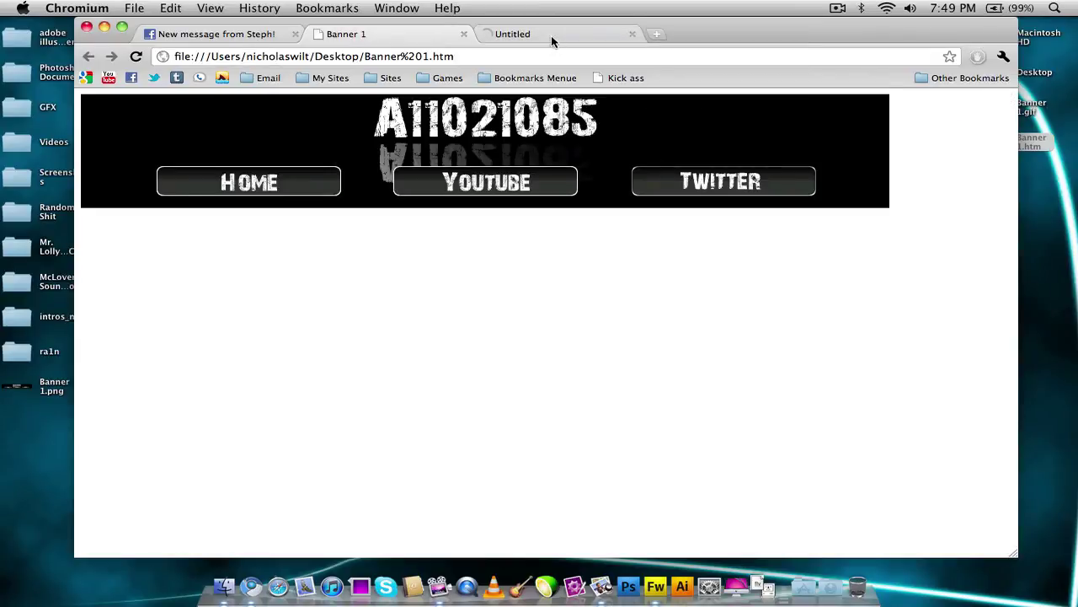
click(547, 33)
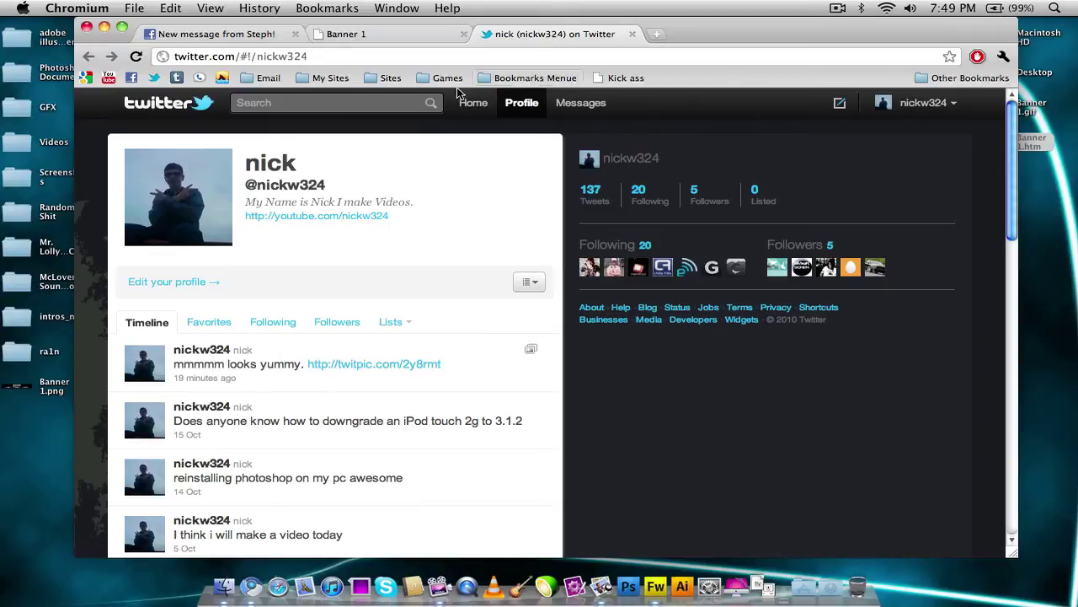
key(super+w)
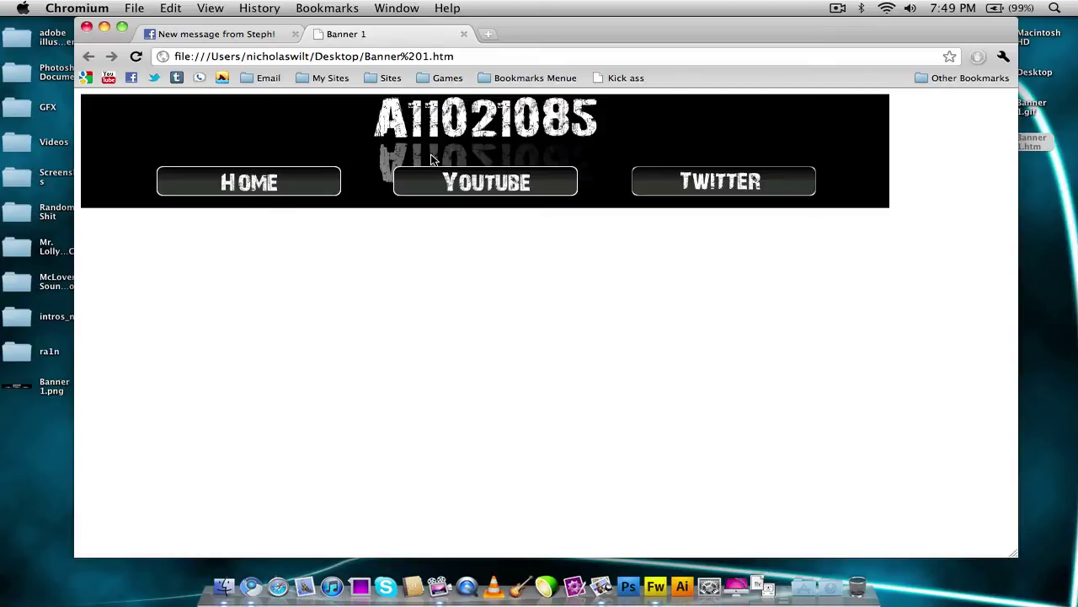
Reply 'ok making a video now' in the Facebook chat, then return to the Banner 1 tab
click(240, 34)
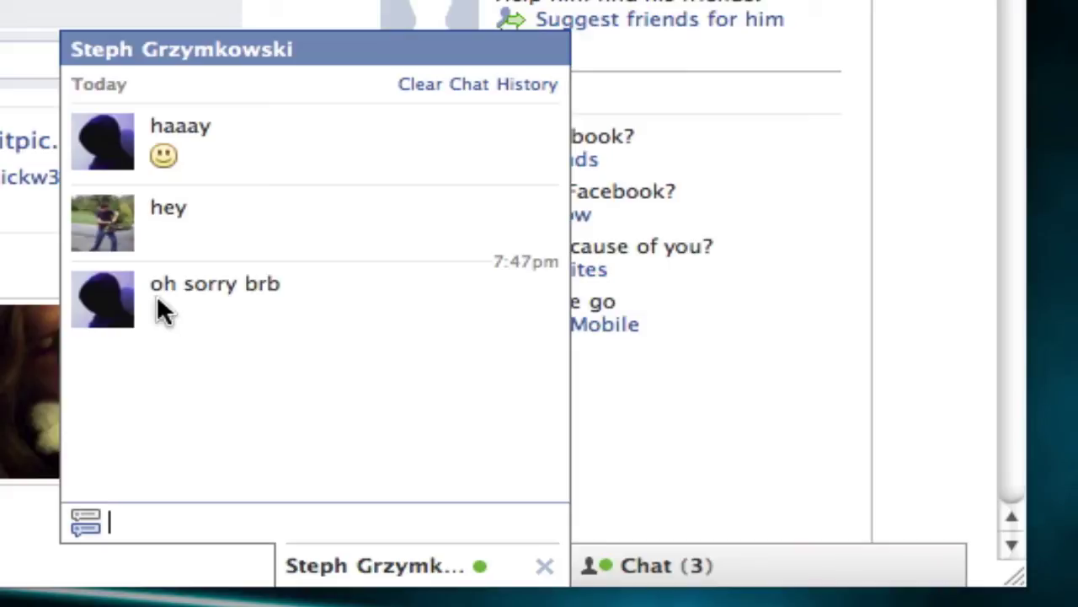
text(ok making a v)
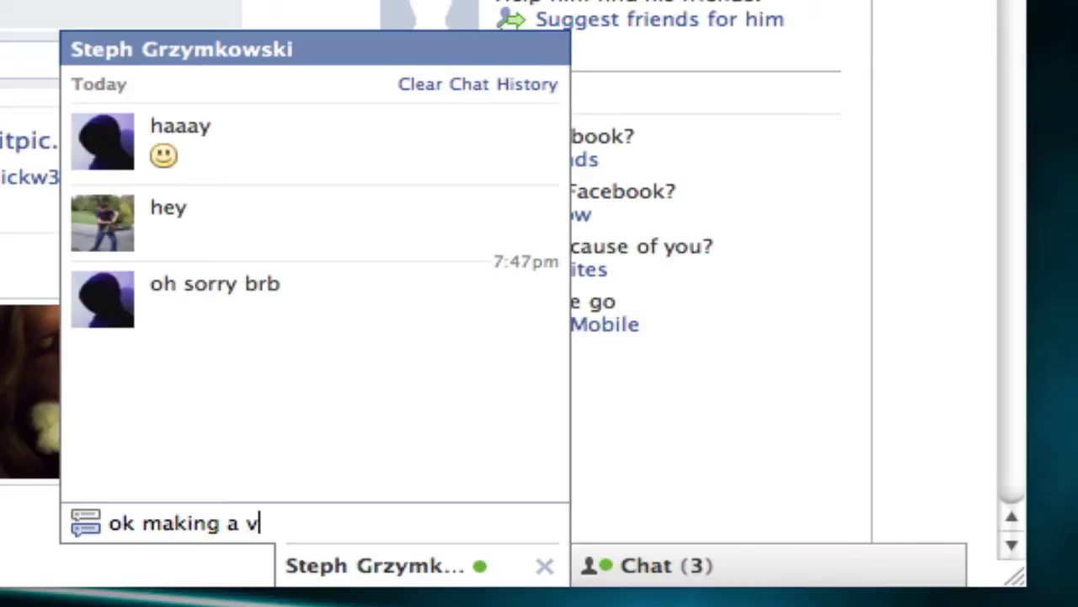
text(ideo now)
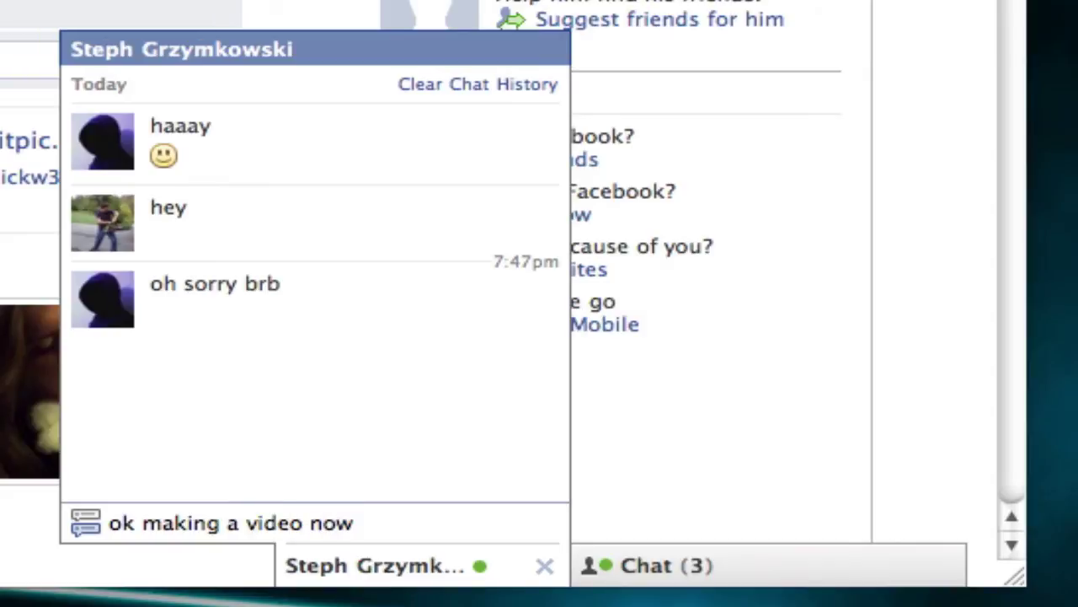
key(Return)
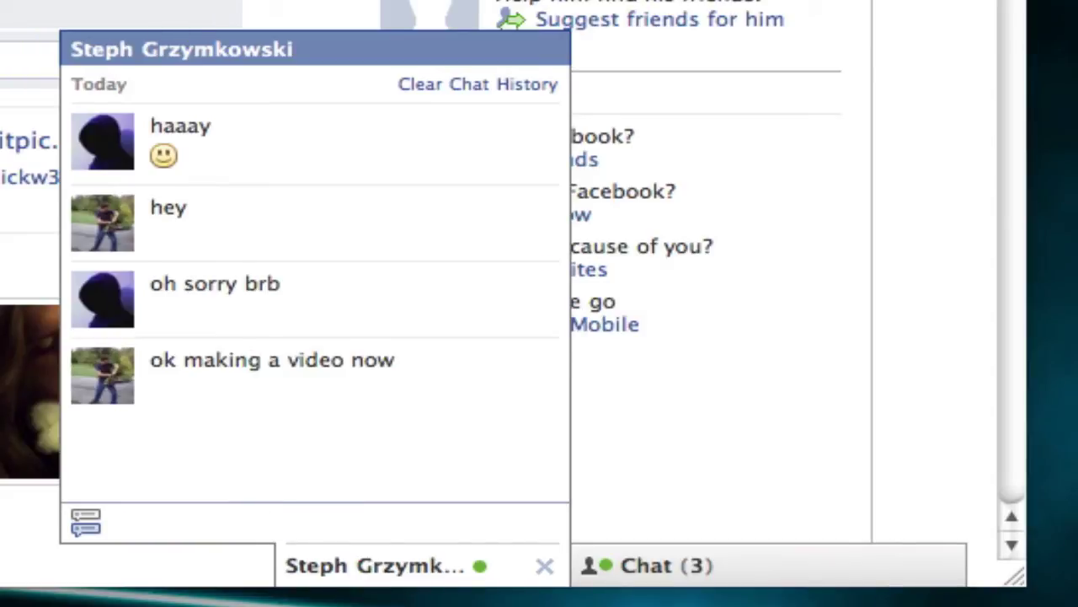
click(362, 15)
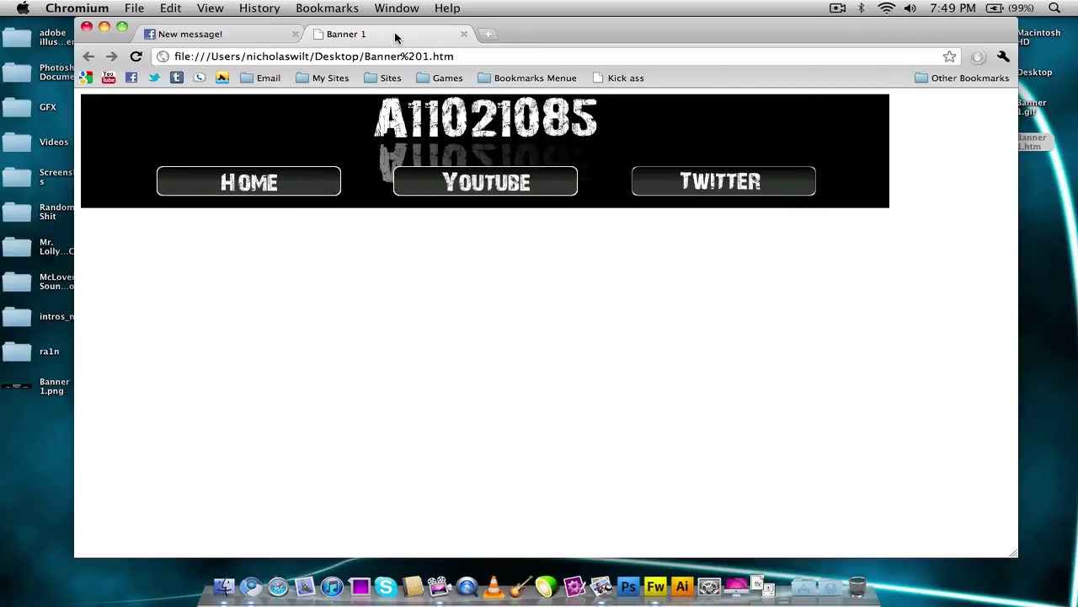
Minimize Chromium and open the desktop's Banner 1.htm with TextMate
click(103, 27)
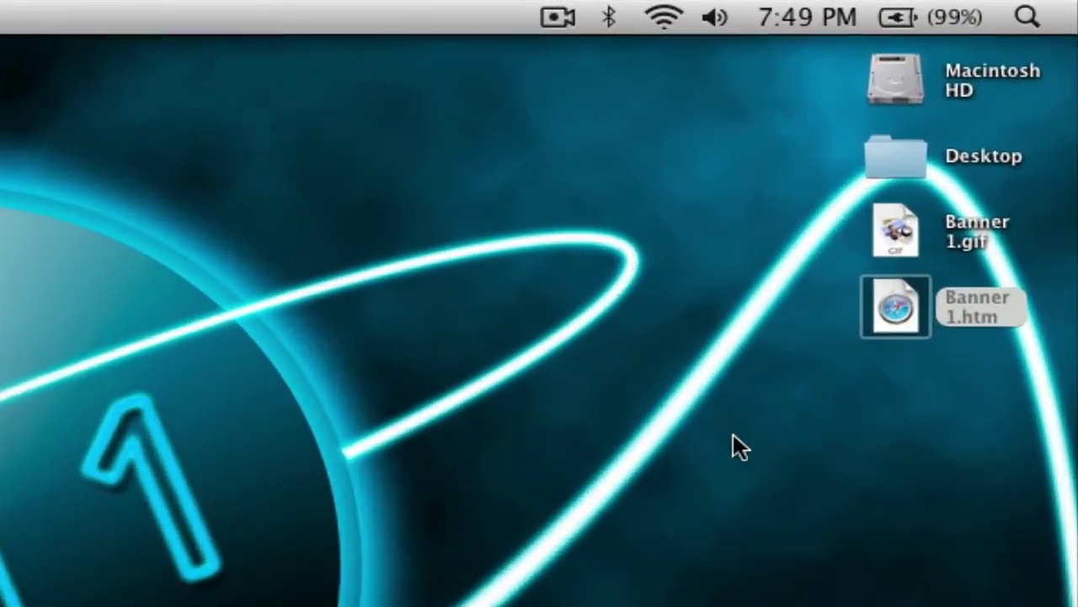
click(895, 305)
drag(884, 323, 867, 397)
click(867, 396)
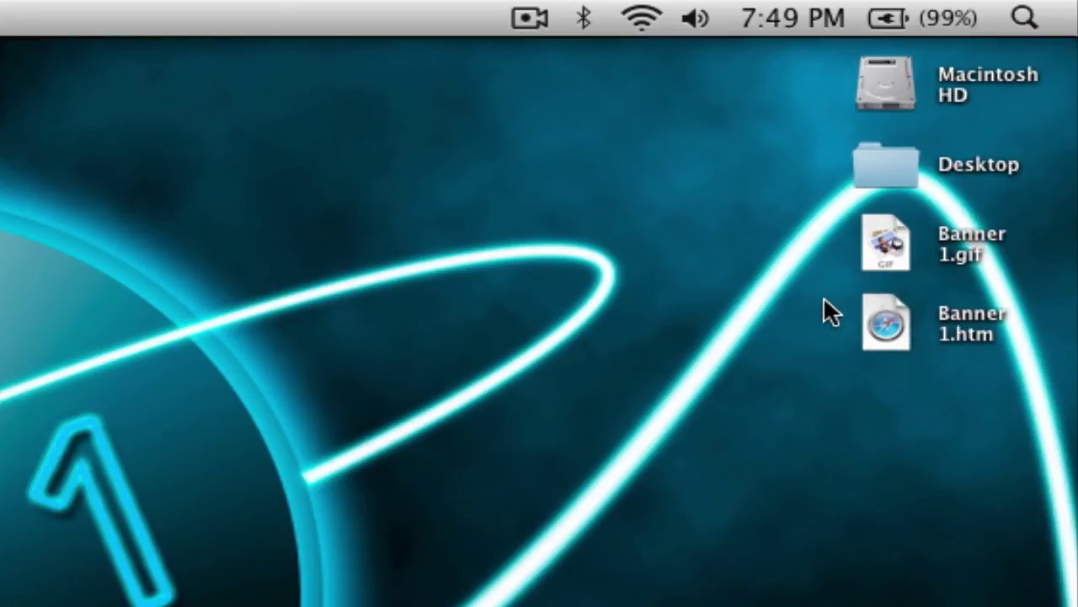
right_click(885, 320)
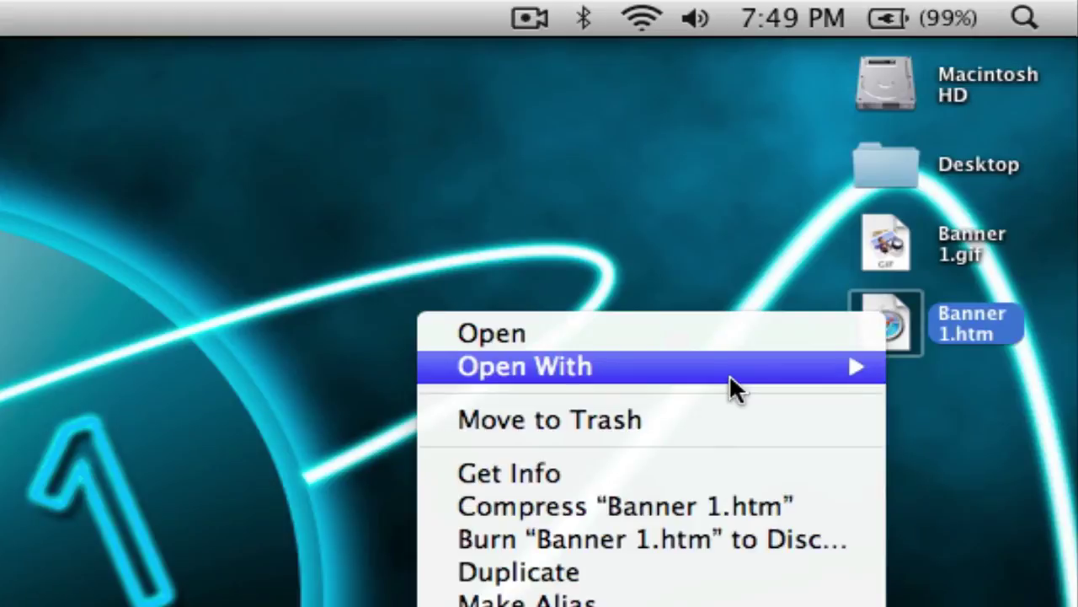
mouse_move(729, 370)
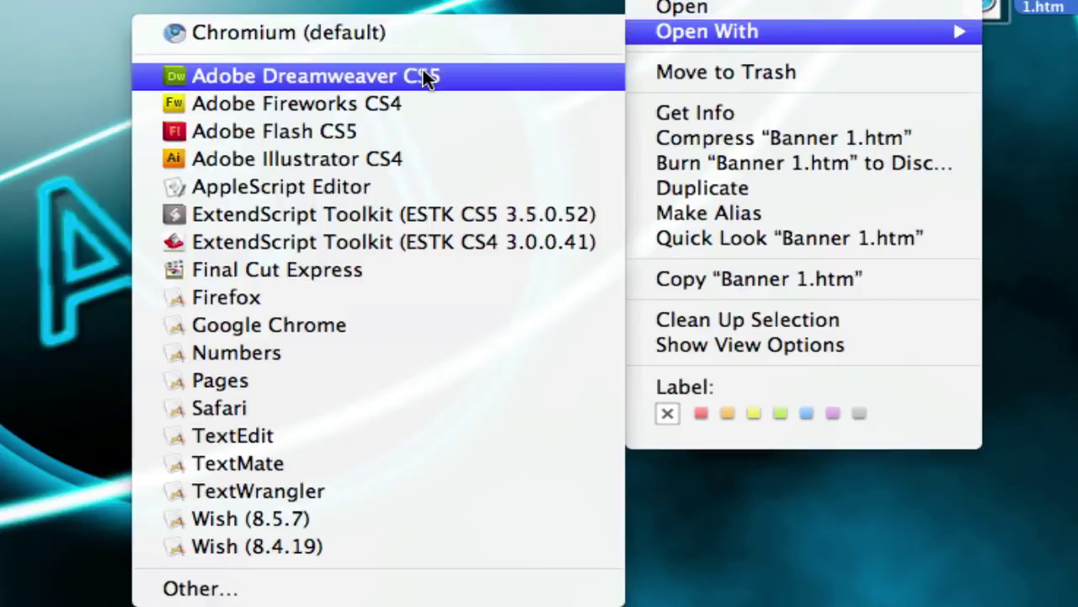
click(241, 463)
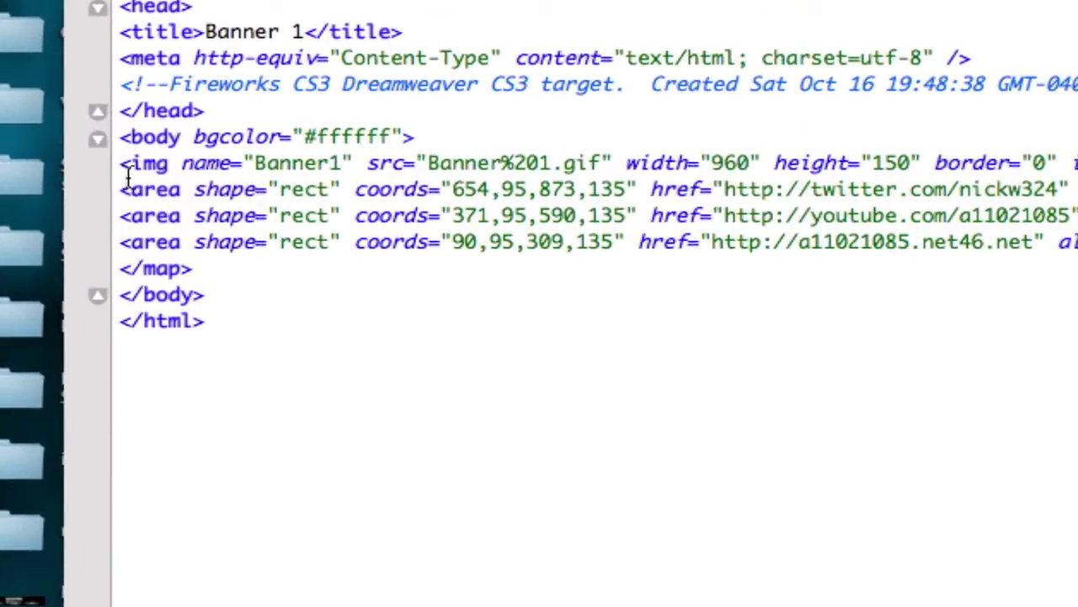
Select the lines from <img through the three map areas to </map> and copy them
drag(120, 164, 205, 268)
click(205, 268)
drag(208, 268, 118, 164)
right_click(212, 183)
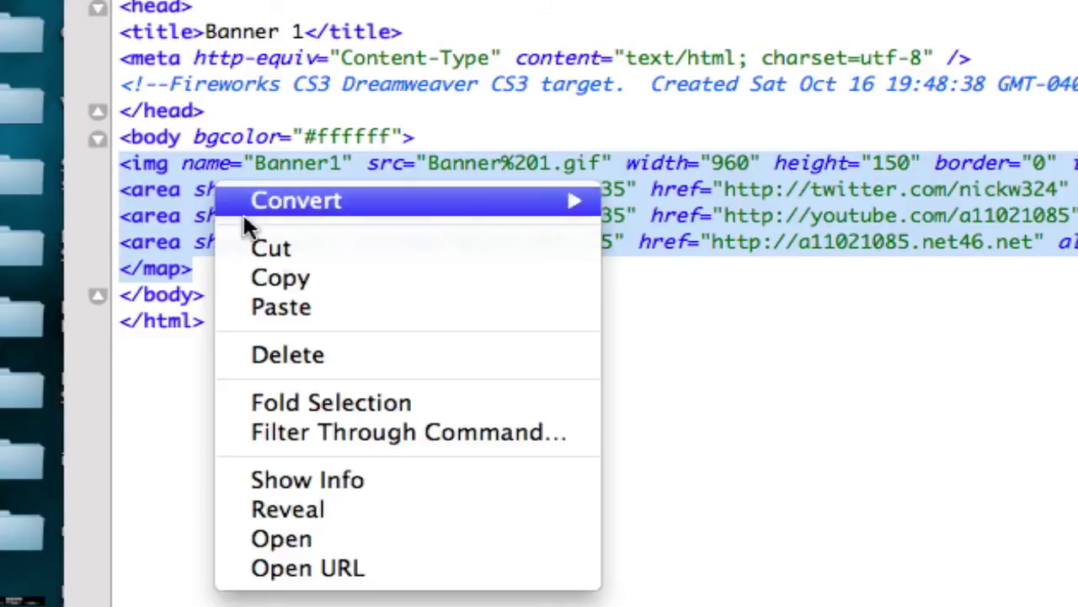
click(283, 277)
click(405, 341)
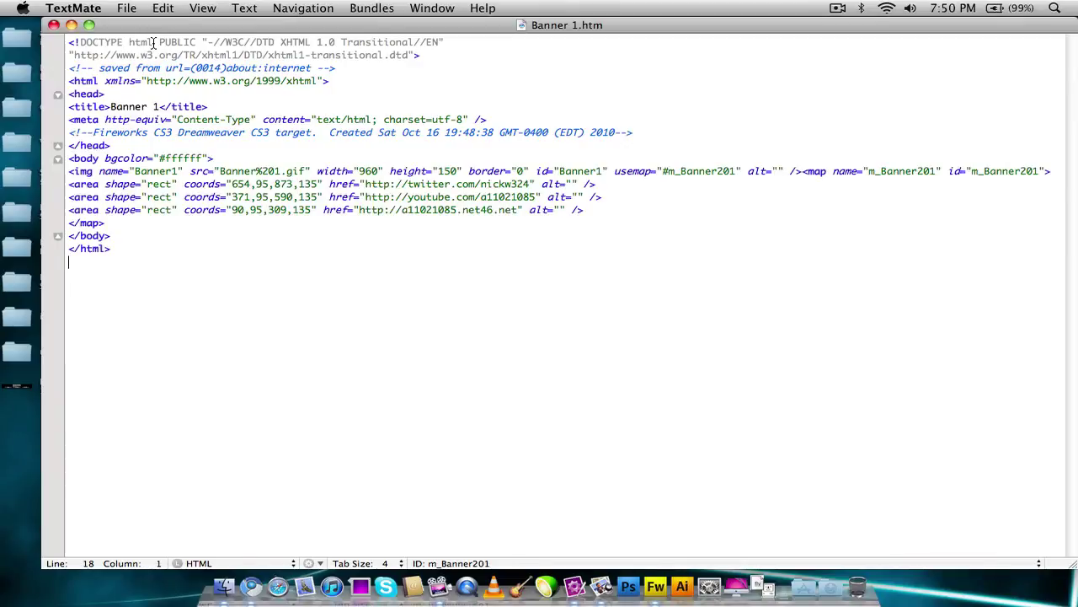
Close the Banner 1.htm TextMate window, back on the desktop with Banner 1.gif and Banner 1.htm
click(53, 25)
click(578, 166)
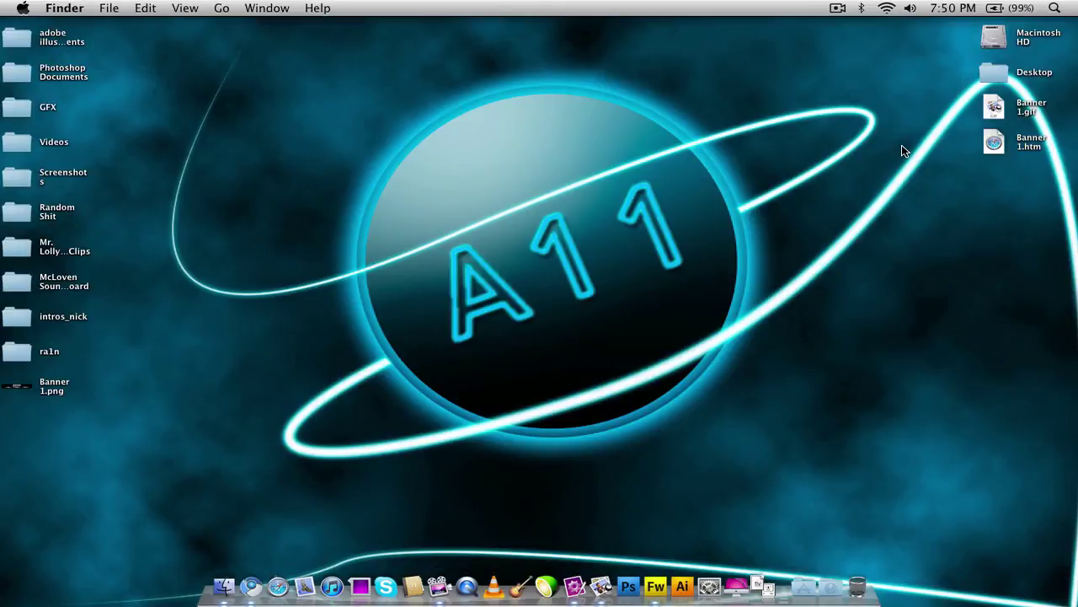
click(995, 110)
click(910, 198)
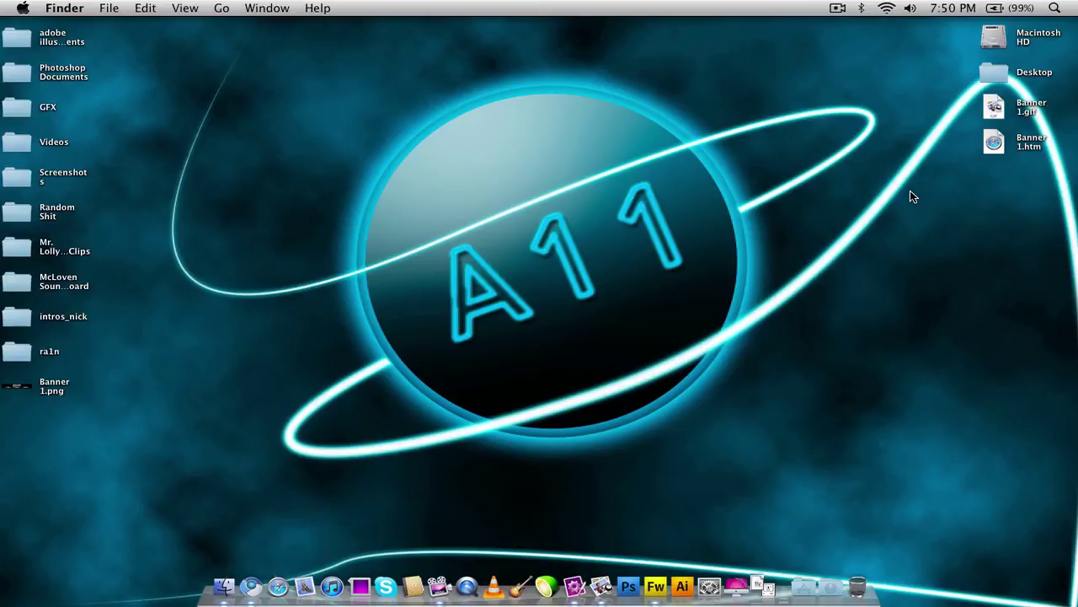